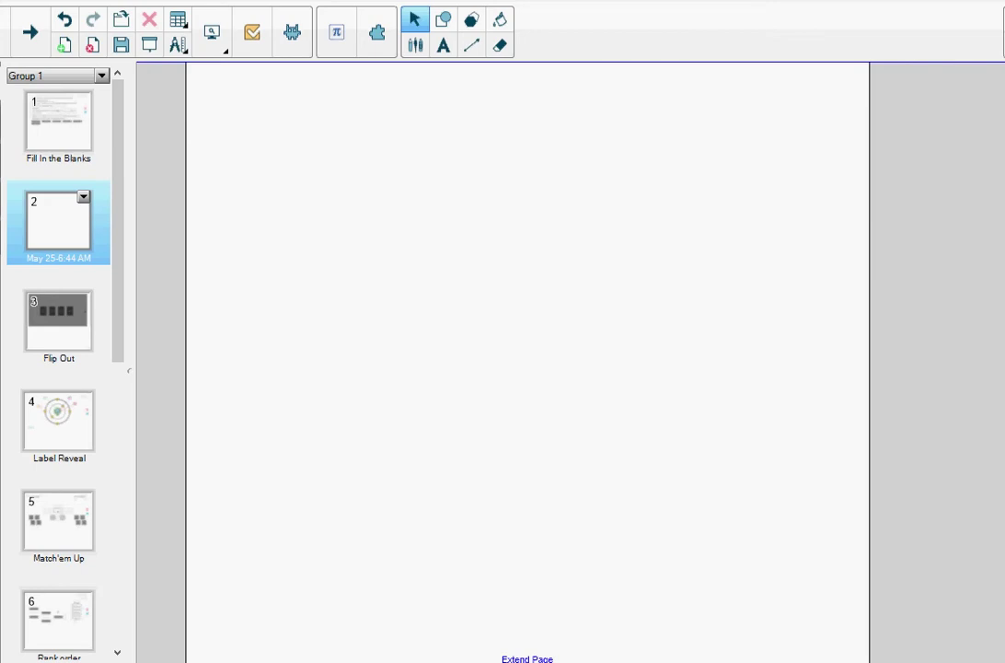
Open the SMART lab activity gallery and browse types like Fill in the Blanks and Flip Out.
{"action": "left_click", "coordinate": [293, 44]}
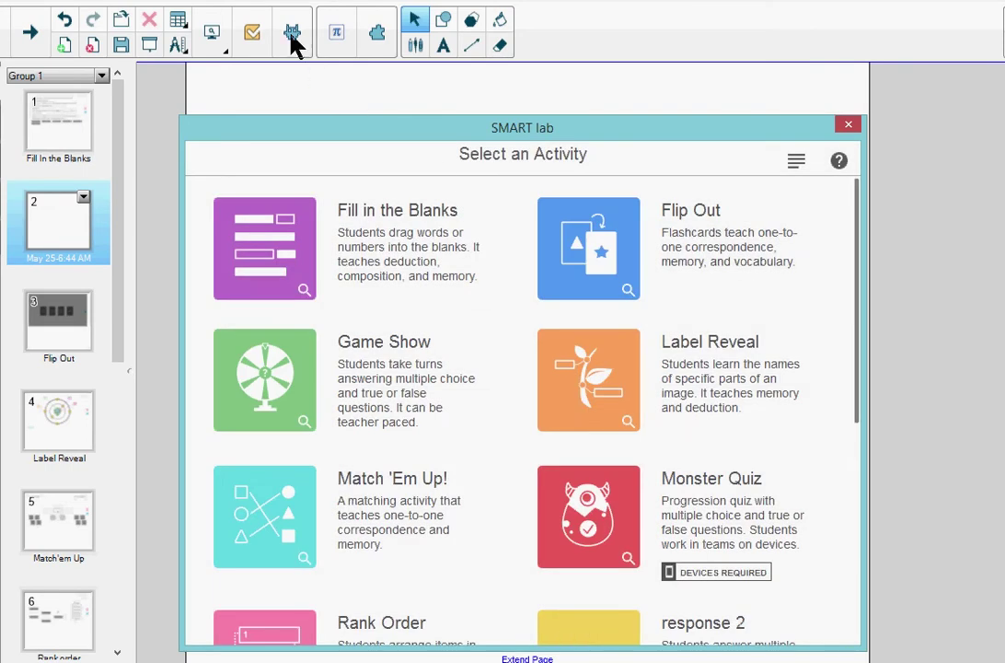
{"action": "scroll", "coordinate": [861, 256], "scroll_direction": "down", "scroll_amount": 1}
{"action": "scroll", "coordinate": [860, 265], "scroll_direction": "down", "scroll_amount": 3}
{"action": "scroll", "coordinate": [859, 265], "scroll_direction": "up", "scroll_amount": 2}
{"action": "scroll", "coordinate": [855, 302], "scroll_direction": "down", "scroll_amount": 3}
{"action": "scroll", "coordinate": [861, 210], "scroll_direction": "up", "scroll_amount": 4}
{"action": "scroll", "coordinate": [855, 276], "scroll_direction": "down", "scroll_amount": 3}
{"action": "scroll", "coordinate": [343, 240], "scroll_direction": "up", "scroll_amount": 3}
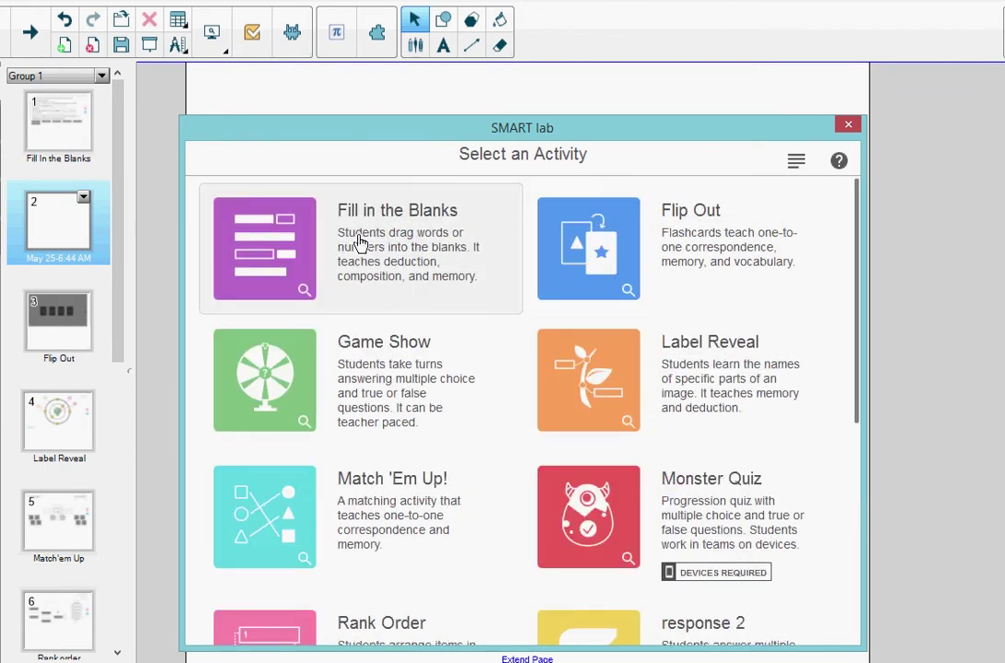
Create a Fill in the Blanks activity and paste in the four sentences about atoms and elements.
{"action": "left_click", "coordinate": [359, 241]}
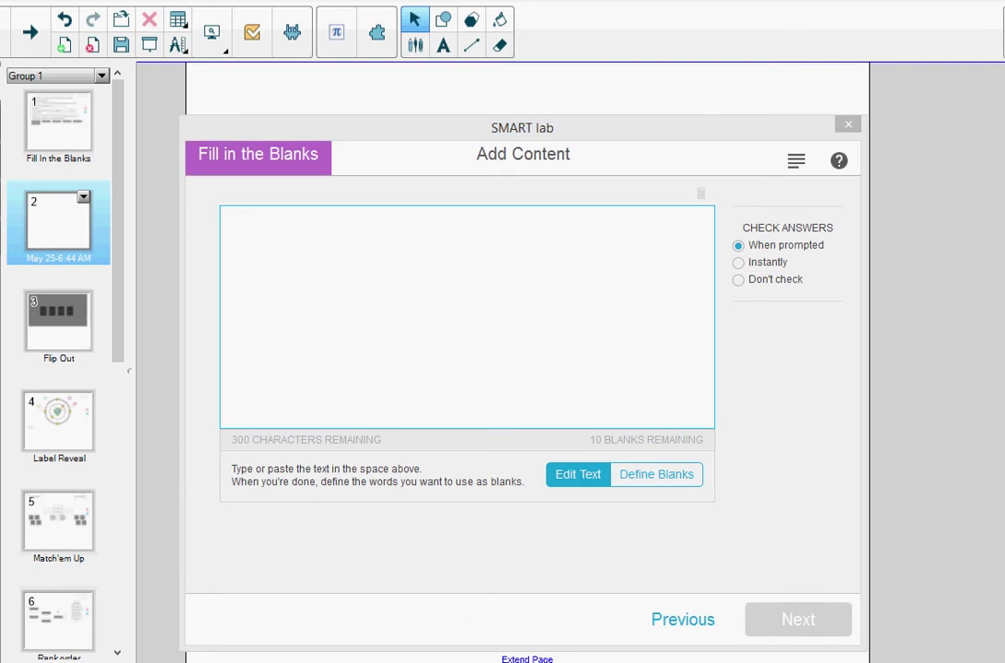
{"action": "left_click", "coordinate": [235, 221]}
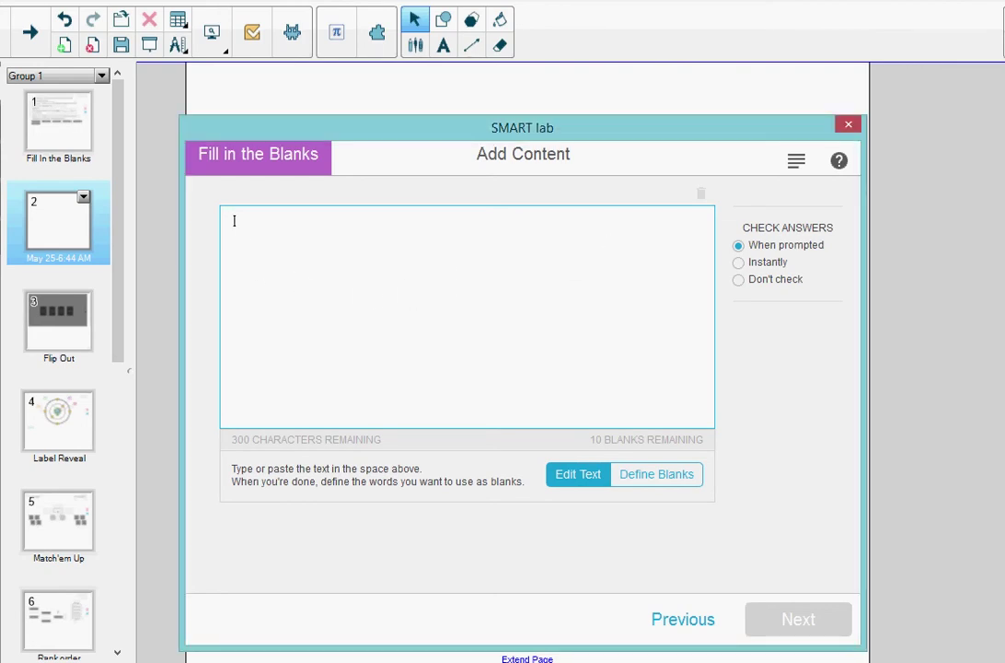
{"action": "type", "text": "The number of protons an atom has is called the atomic number. The atomic symbol is almost always one or two letters that represent an element. The original elements were earth, air, fire and water. A chemical family is a term used to describe a group of related elements with similar properties."}
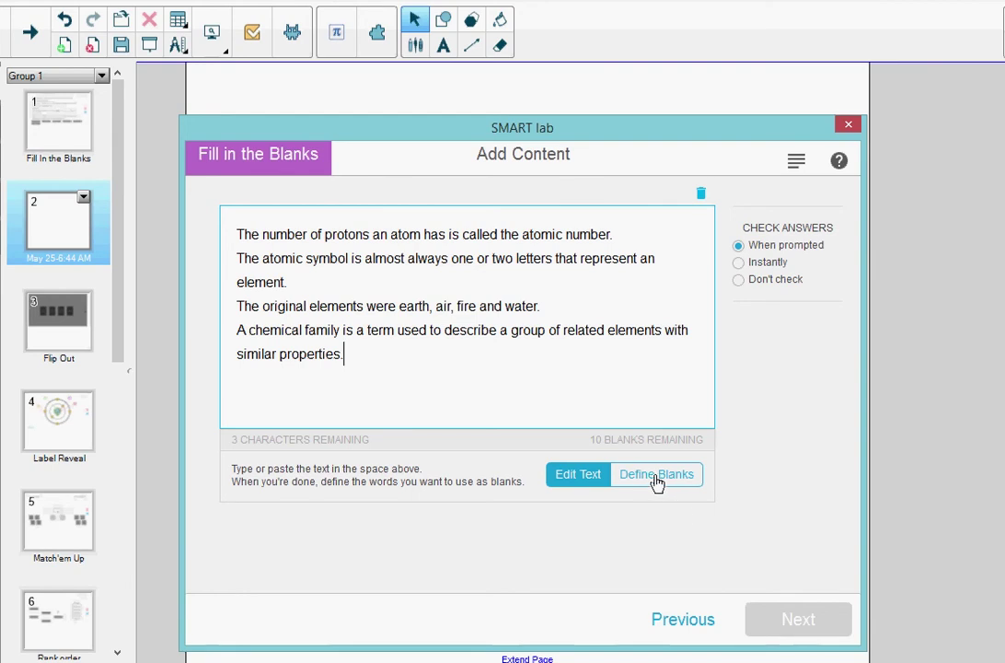
Define blanks on the words atomic, atomic, symbol, fire, water and chemical.
{"action": "left_click", "coordinate": [661, 481]}
{"action": "left_click", "coordinate": [541, 238]}
{"action": "left_click", "coordinate": [289, 263]}
{"action": "left_click", "coordinate": [338, 261]}
{"action": "left_click", "coordinate": [469, 315]}
{"action": "left_click", "coordinate": [531, 313]}
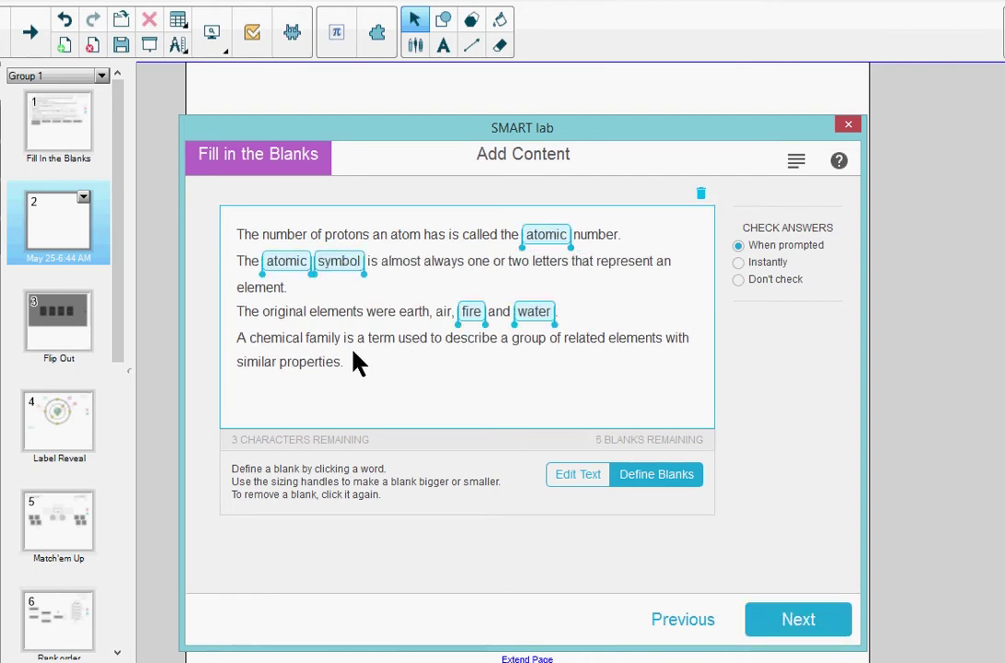
{"action": "left_click", "coordinate": [286, 340]}
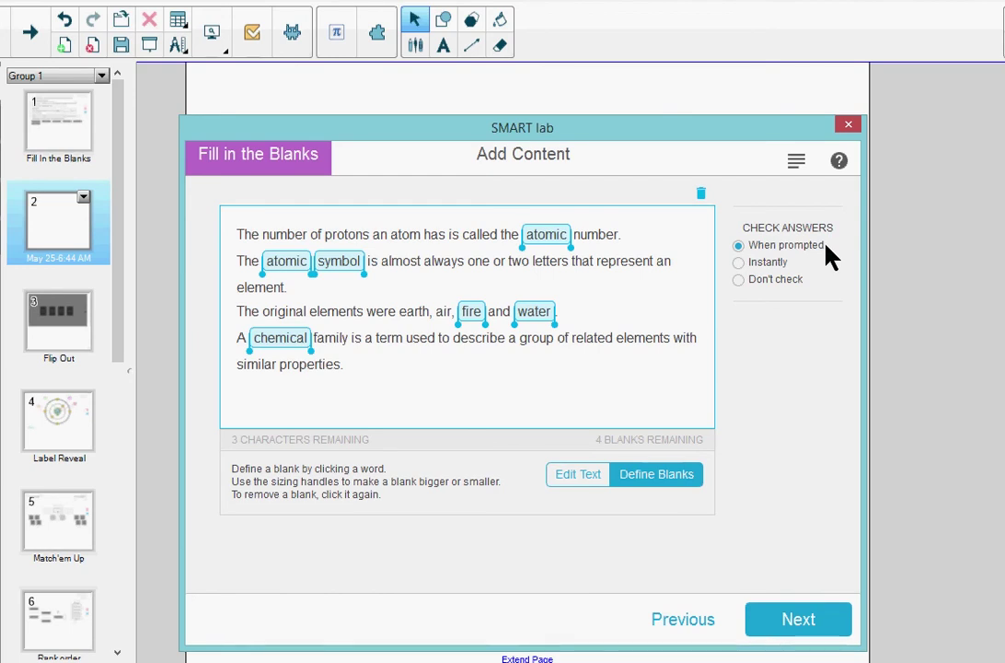
Choose the Basic theme and finish the activity so it lands on page 2.
{"action": "left_click", "coordinate": [796, 625]}
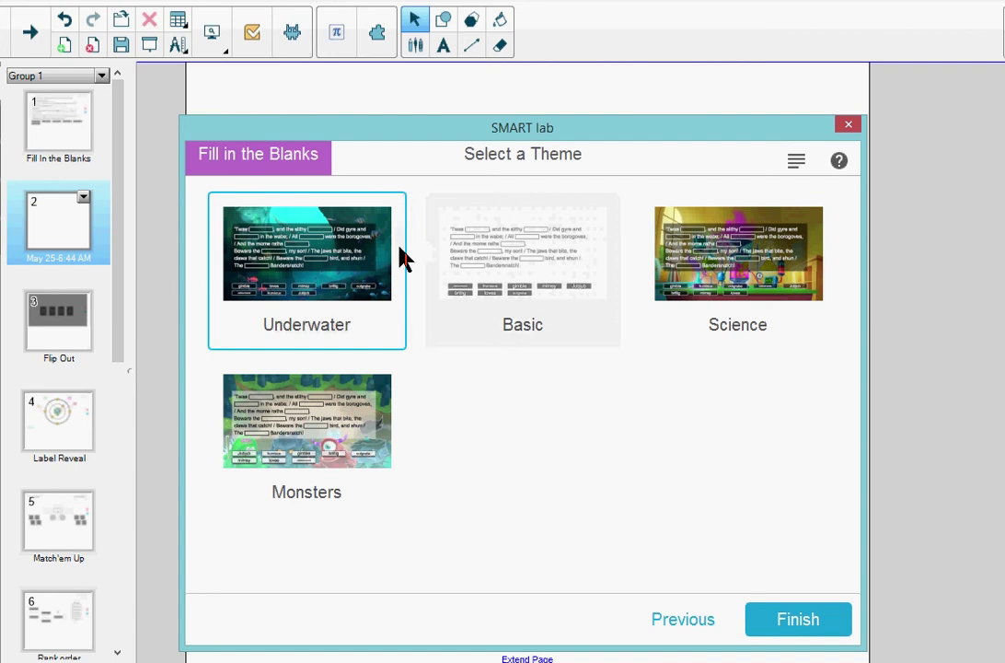
{"action": "left_click", "coordinate": [525, 250]}
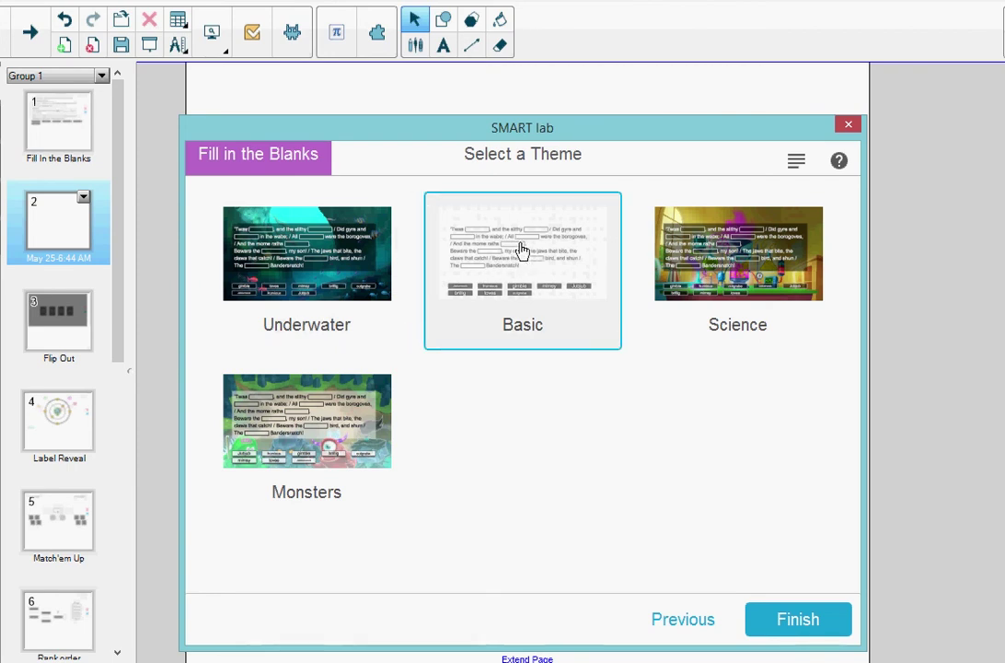
{"action": "left_click", "coordinate": [798, 622]}
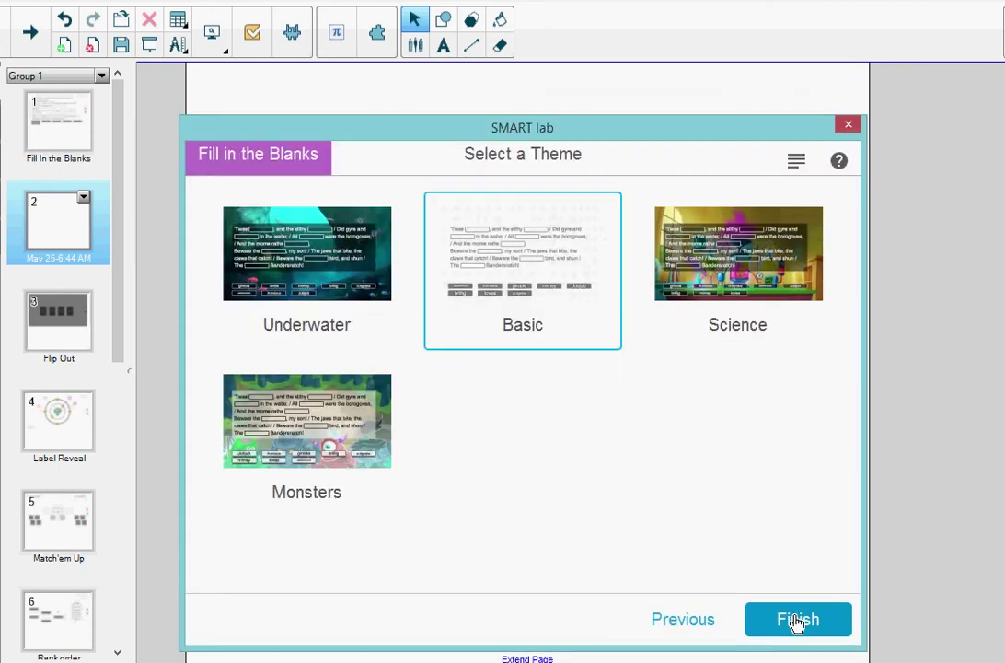
Load the page 2 placeholder to show the four sentences with blanks and six word tiles.
{"action": "left_click", "coordinate": [798, 622]}
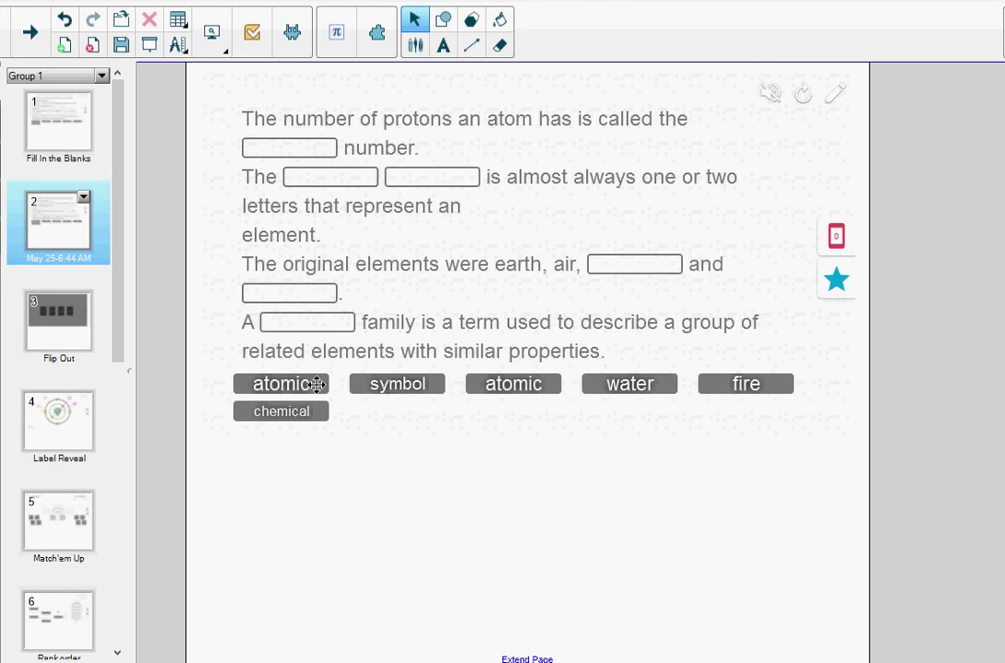
Drag atomic, atomic, symbol, fire, water and chemical tiles into the blanks.
{"action": "left_click_drag", "start_coordinate": [317, 382], "coordinate": [321, 145]}
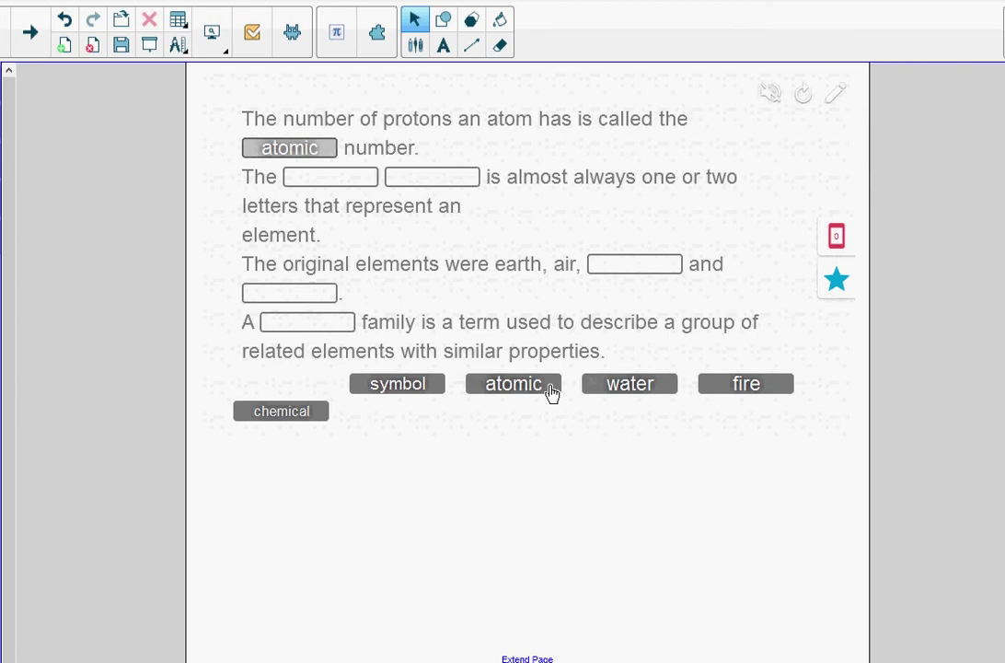
{"action": "left_click_drag", "start_coordinate": [549, 392], "coordinate": [348, 184]}
{"action": "left_click_drag", "start_coordinate": [437, 386], "coordinate": [461, 182]}
{"action": "left_click_drag", "start_coordinate": [742, 385], "coordinate": [635, 267]}
{"action": "left_click_drag", "start_coordinate": [657, 388], "coordinate": [339, 336]}
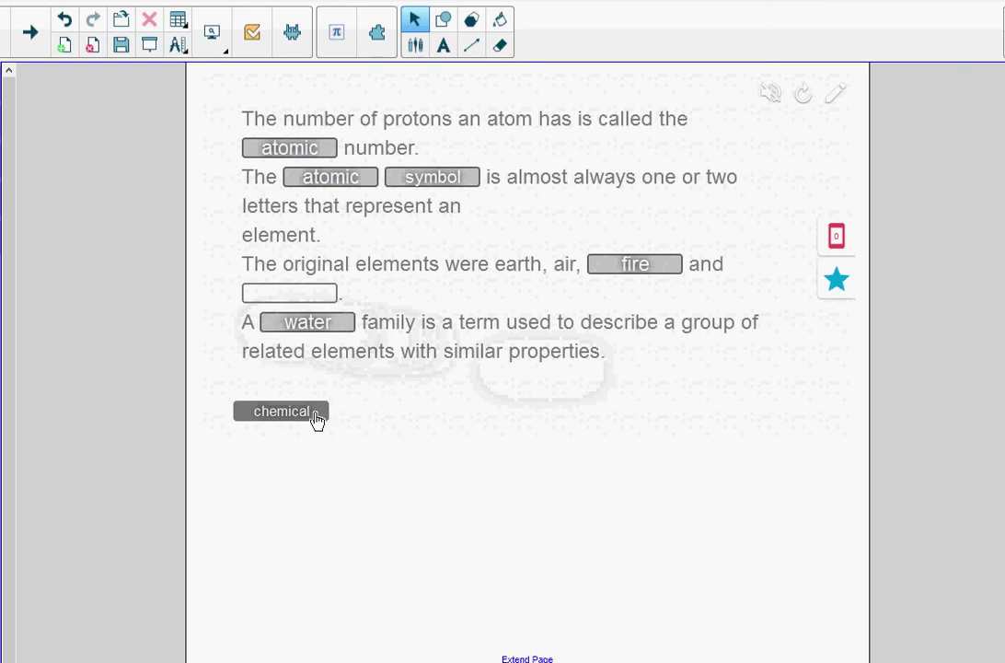
{"action": "left_click_drag", "start_coordinate": [316, 416], "coordinate": [329, 302]}
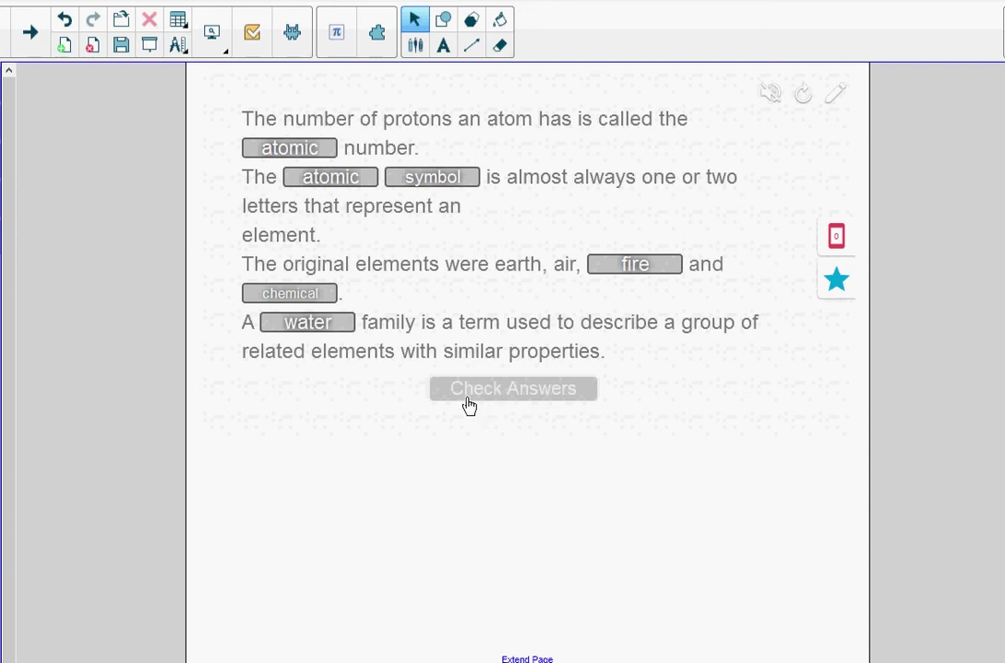
Check the answers, getting symbol and fire correct and four wrong.
{"action": "left_click", "coordinate": [518, 394]}
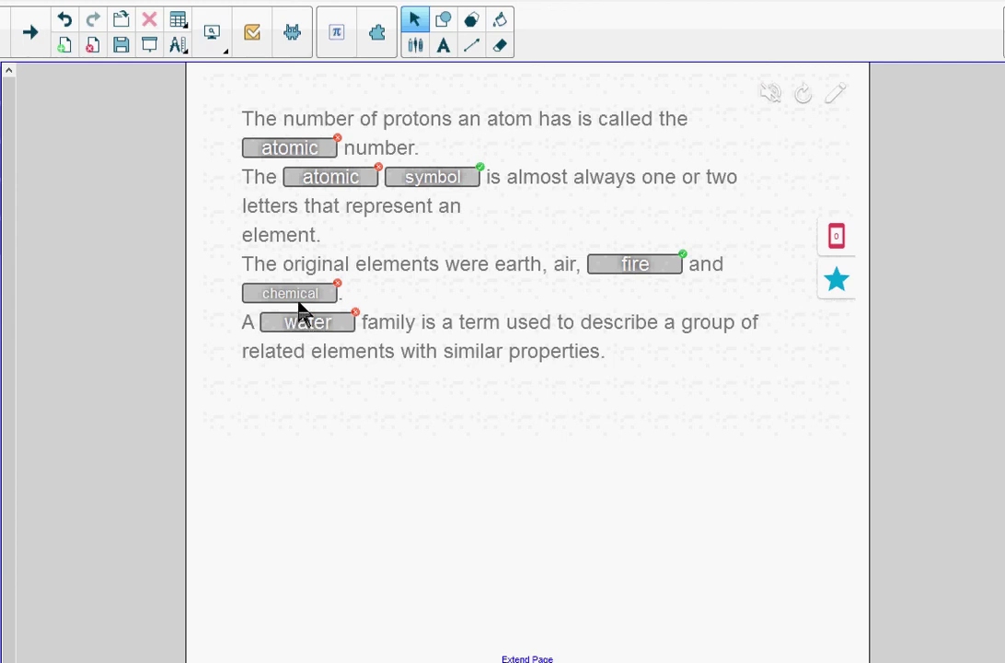
Swap water into the blank after 'fire and' and chemical before 'family', then recheck.
{"action": "left_click", "coordinate": [290, 292]}
{"action": "left_click_drag", "start_coordinate": [313, 338], "coordinate": [325, 393]}
{"action": "left_click_drag", "start_coordinate": [330, 337], "coordinate": [309, 298]}
{"action": "left_click_drag", "start_coordinate": [300, 413], "coordinate": [331, 328]}
{"action": "left_click", "coordinate": [523, 395]}
Move the atomic tile into the blank after 'The' and recheck for all six correct.
{"action": "mouse_move", "coordinate": [312, 158]}
{"action": "left_mouse_down"}
{"action": "mouse_move", "coordinate": [325, 184]}
{"action": "mouse_move", "coordinate": [345, 429]}
{"action": "mouse_move", "coordinate": [310, 152]}
{"action": "left_mouse_up"}
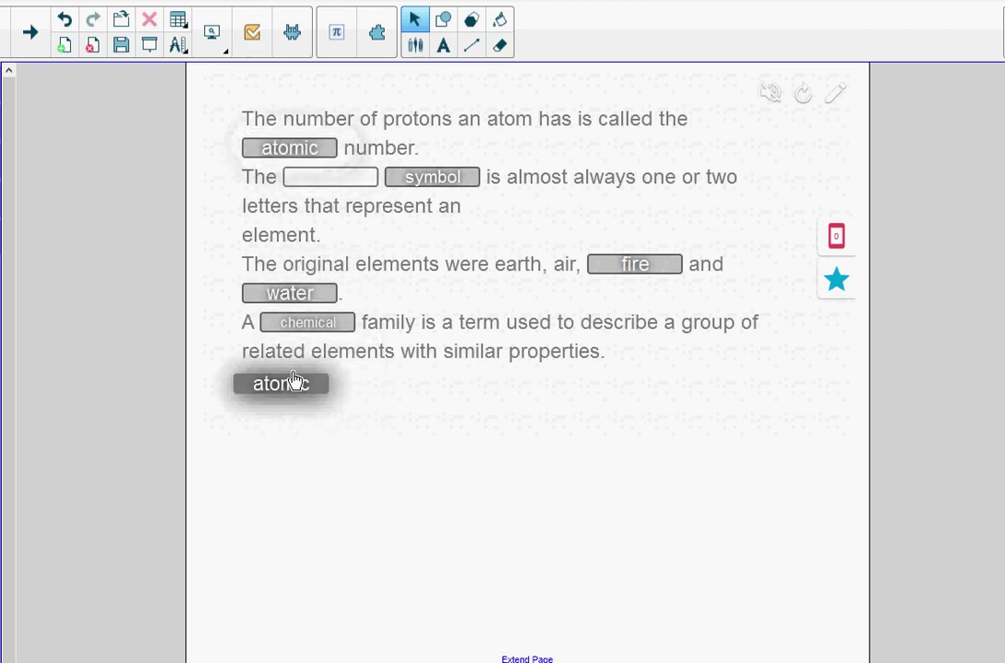
{"action": "left_click_drag", "start_coordinate": [294, 381], "coordinate": [340, 180]}
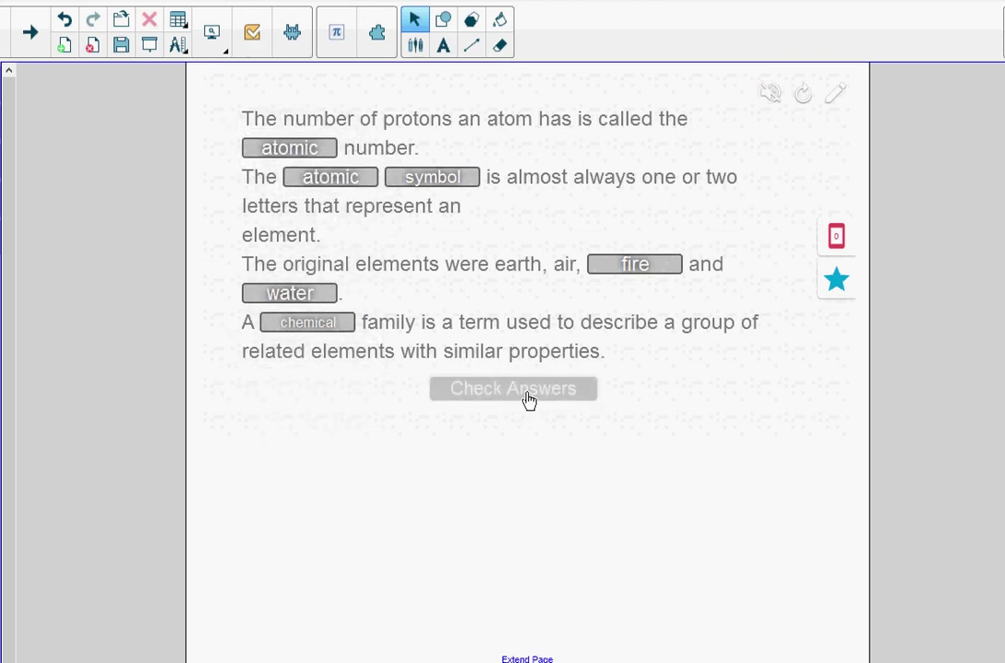
{"action": "left_click", "coordinate": [529, 396]}
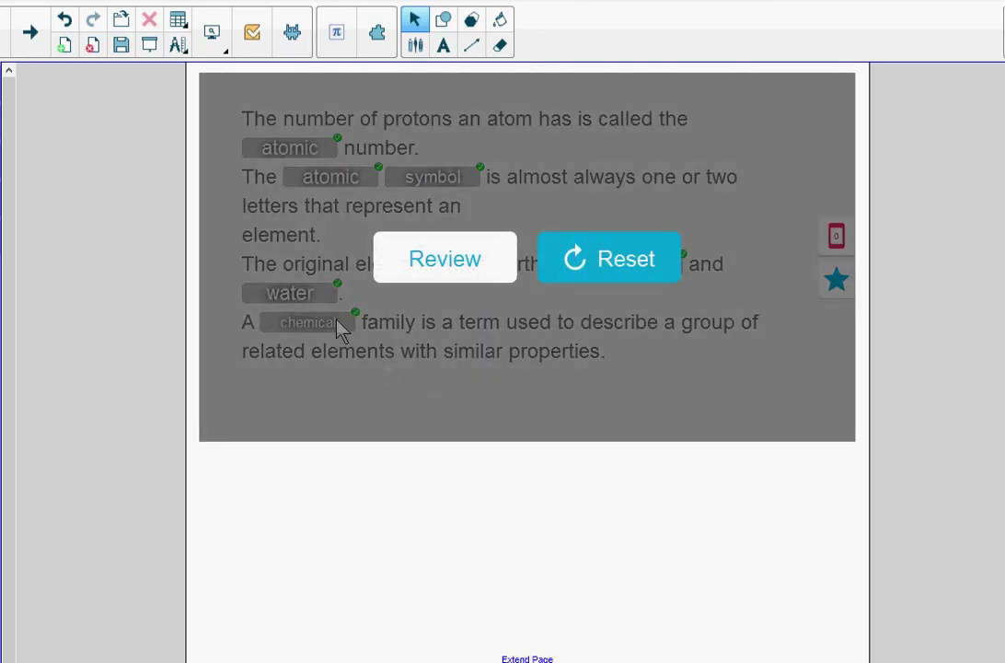
Choose Review on the results overlay to see all six blanks marked correct.
{"action": "left_click", "coordinate": [467, 265]}
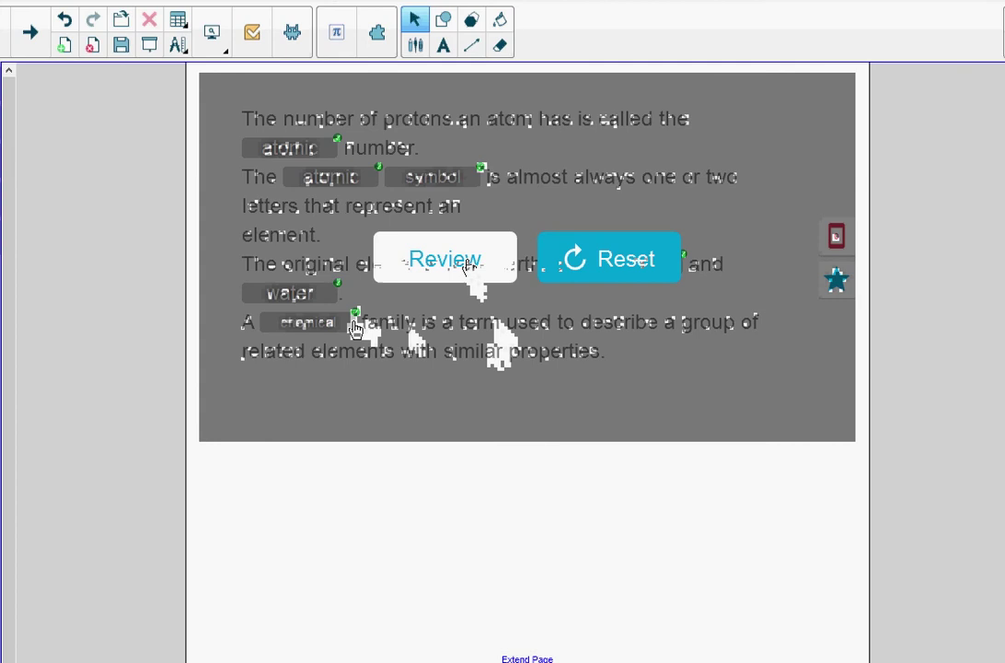